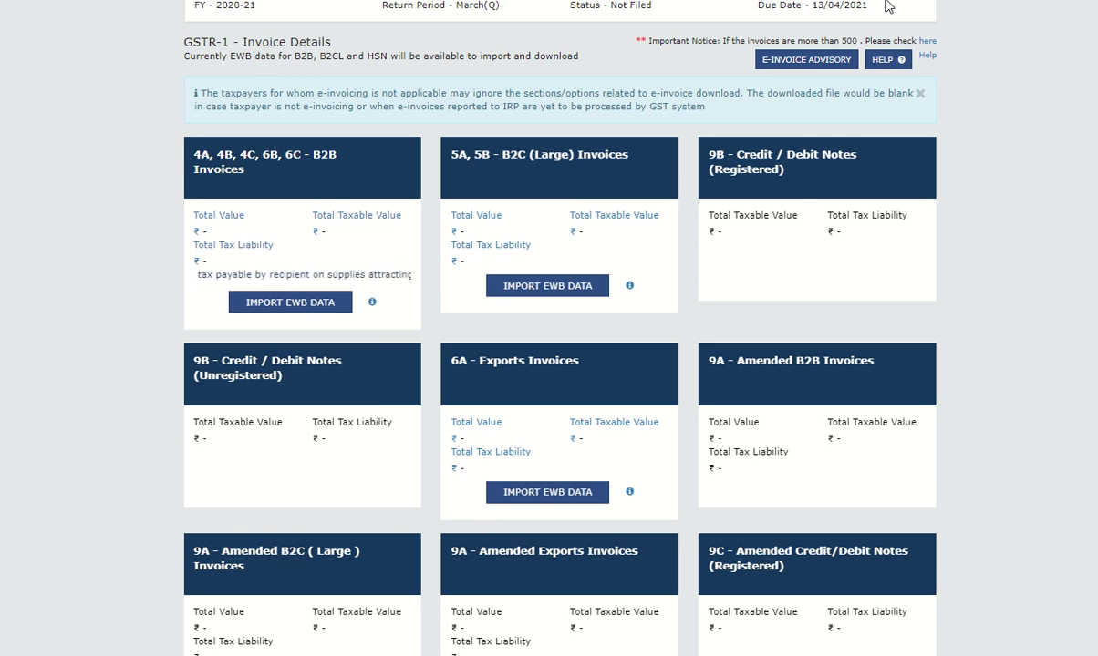
- Open the B2B invoices receiver-wise summary in GSTR-1 and return to the invoice details overview
{"action": "left_click", "coordinate": [308, 175]}
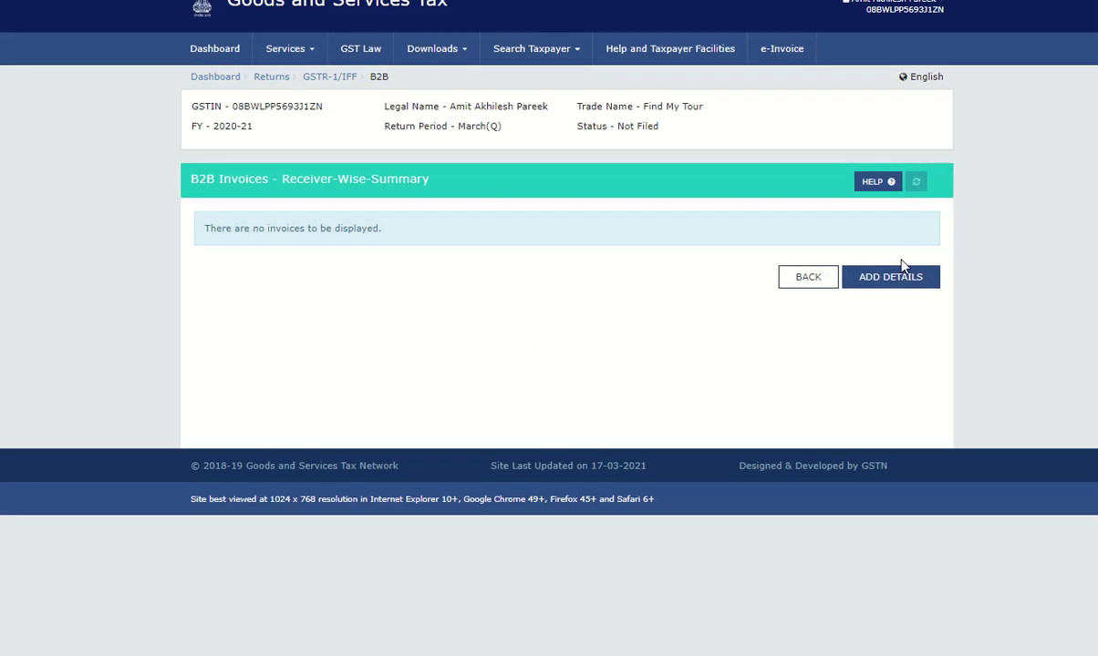
{"action": "left_click", "coordinate": [808, 277]}
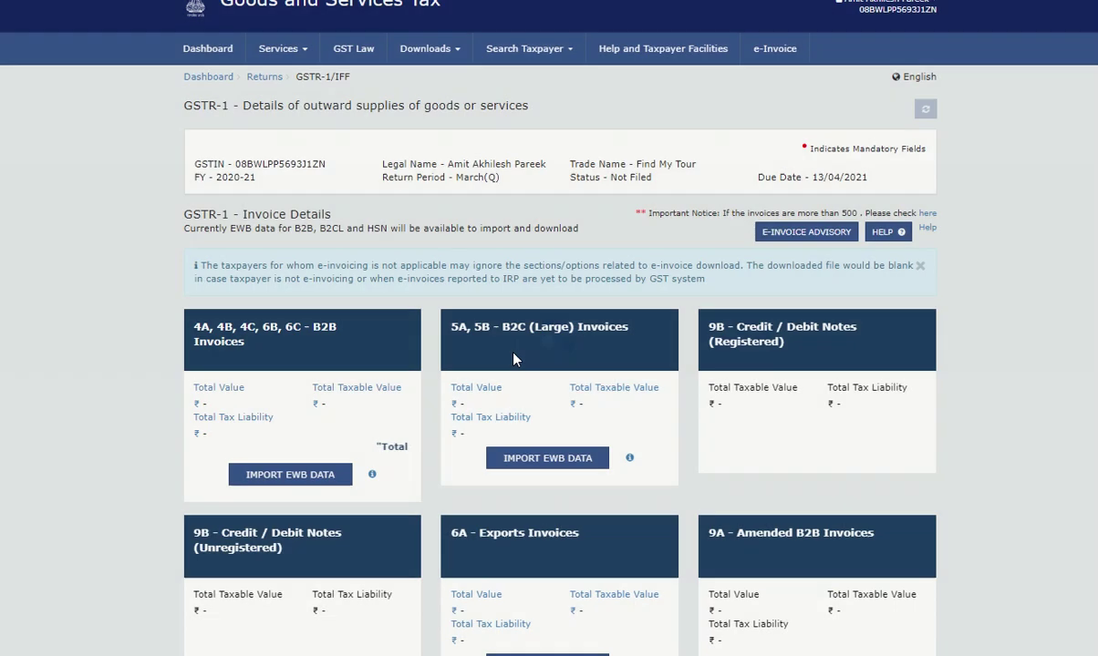
- Examine the GSTR-1 invoice and other-details tiles, including the summary generation and submission options below them
{"action": "scroll", "coordinate": [513, 358], "scroll_direction": "down", "scroll_amount": 3}
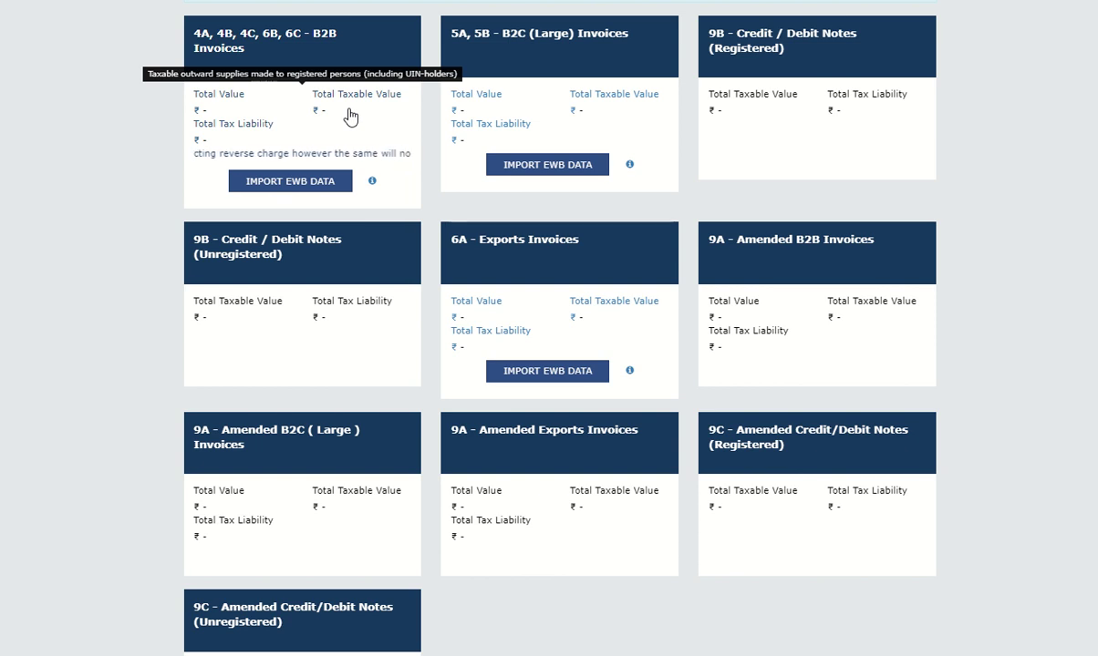
{"action": "scroll", "coordinate": [350, 115], "scroll_direction": "up", "scroll_amount": 3}
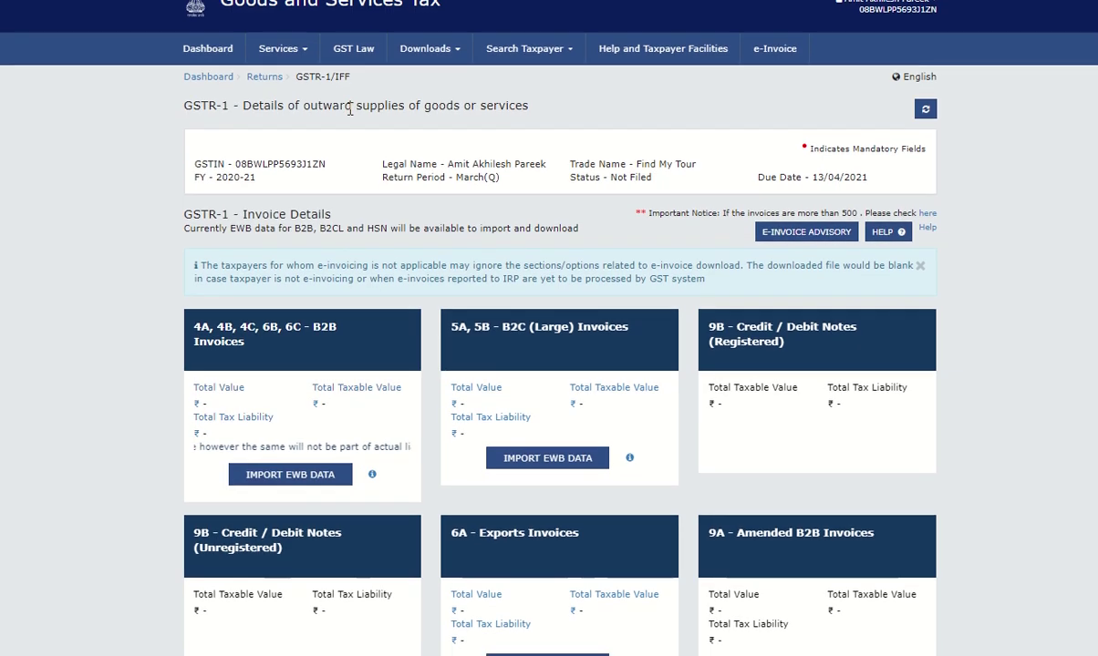
{"action": "scroll", "coordinate": [349, 109], "scroll_direction": "down", "scroll_amount": 9}
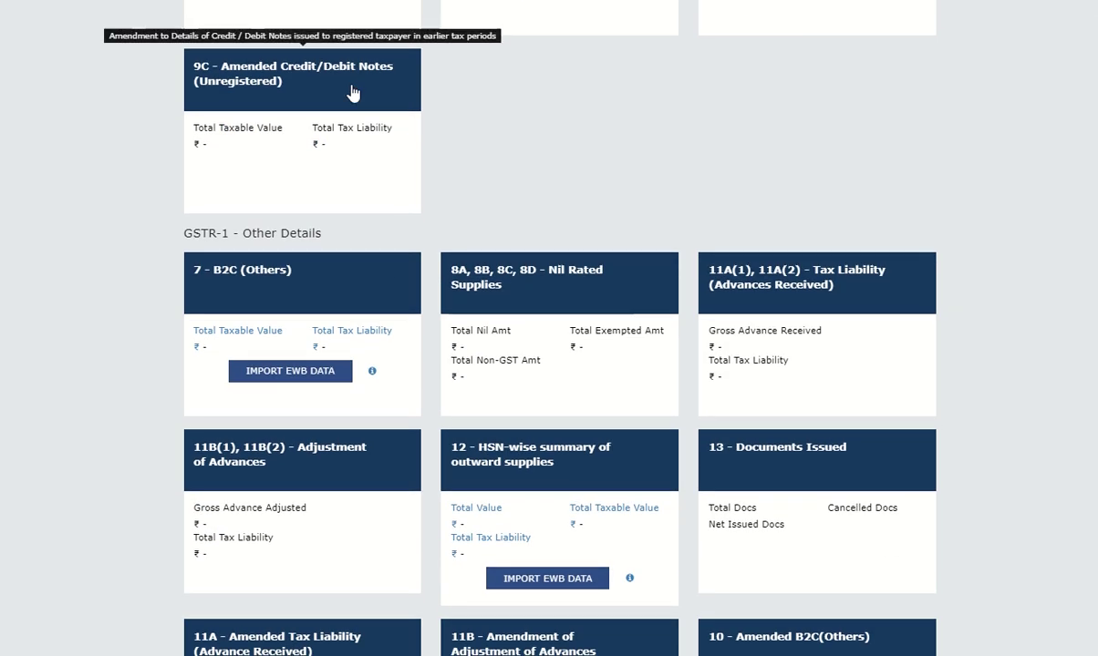
{"action": "scroll", "coordinate": [353, 94], "scroll_direction": "down", "scroll_amount": 4}
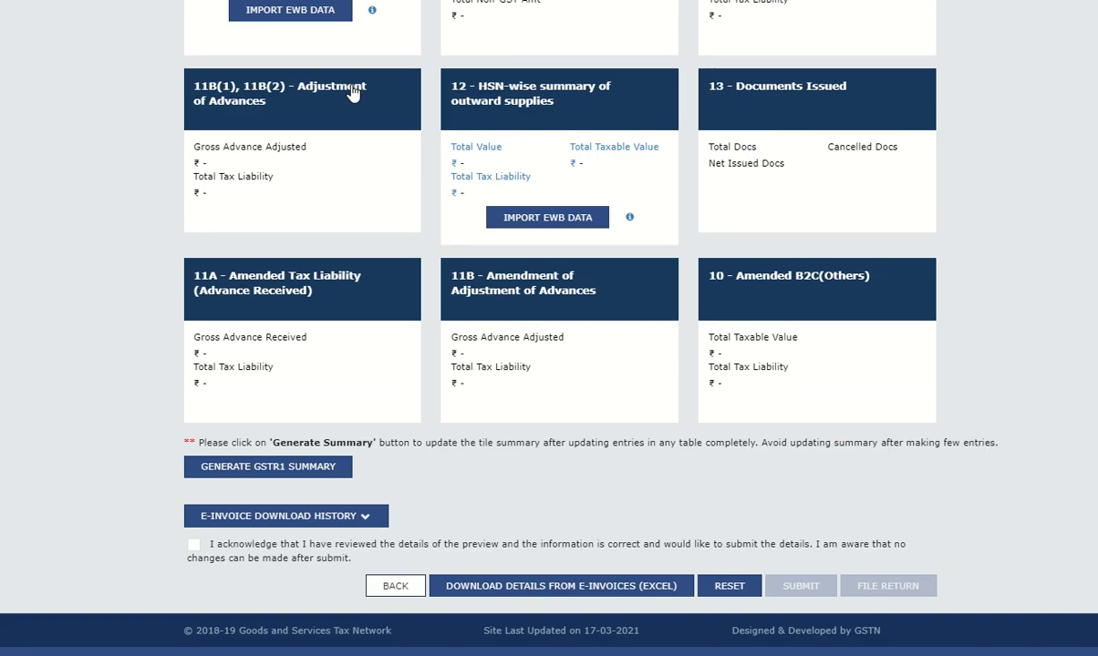
{"action": "scroll", "coordinate": [353, 94], "scroll_direction": "up", "scroll_amount": 1}
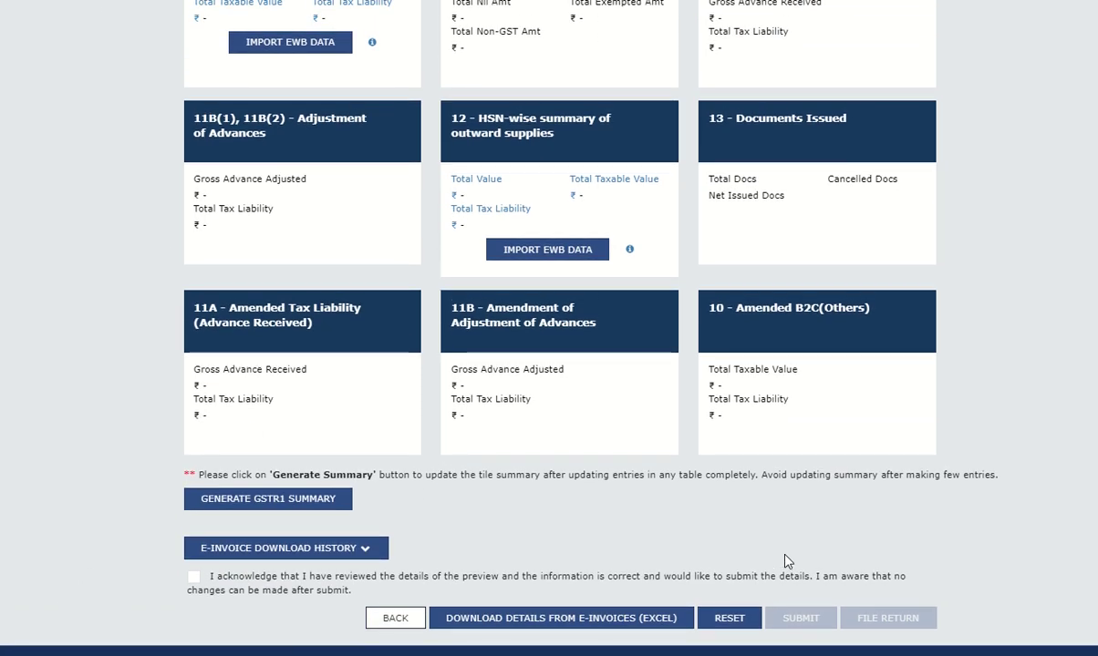
{"action": "scroll", "coordinate": [768, 252], "scroll_direction": "up", "scroll_amount": 2}
{"action": "scroll", "coordinate": [767, 255], "scroll_direction": "down", "scroll_amount": 2}
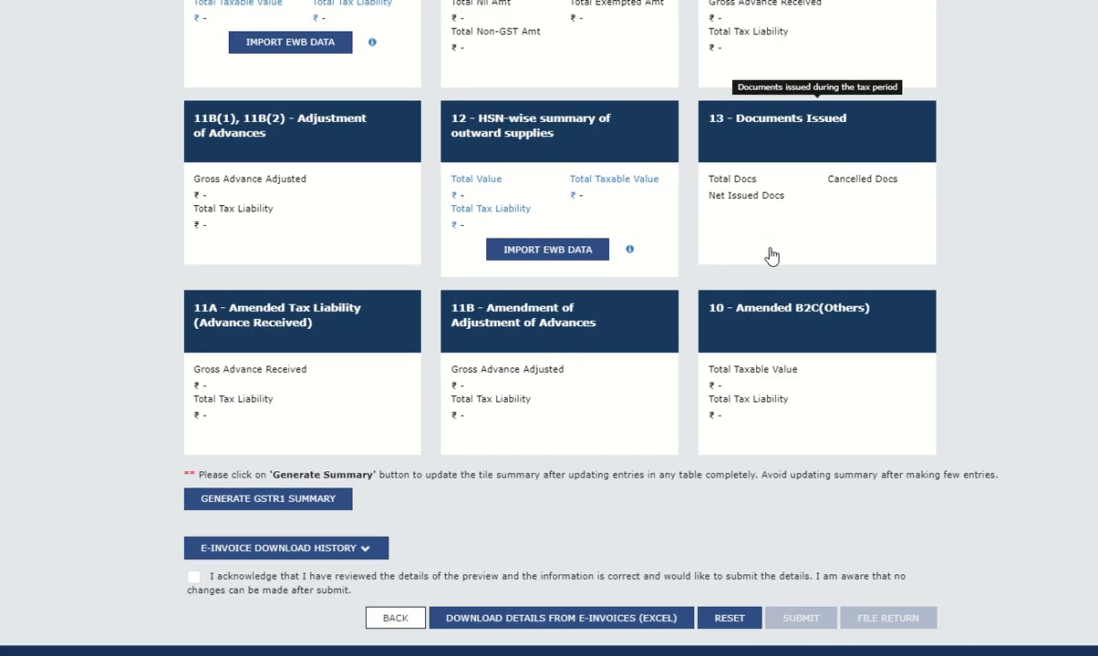
{"action": "scroll", "coordinate": [771, 255], "scroll_direction": "up", "scroll_amount": 8}
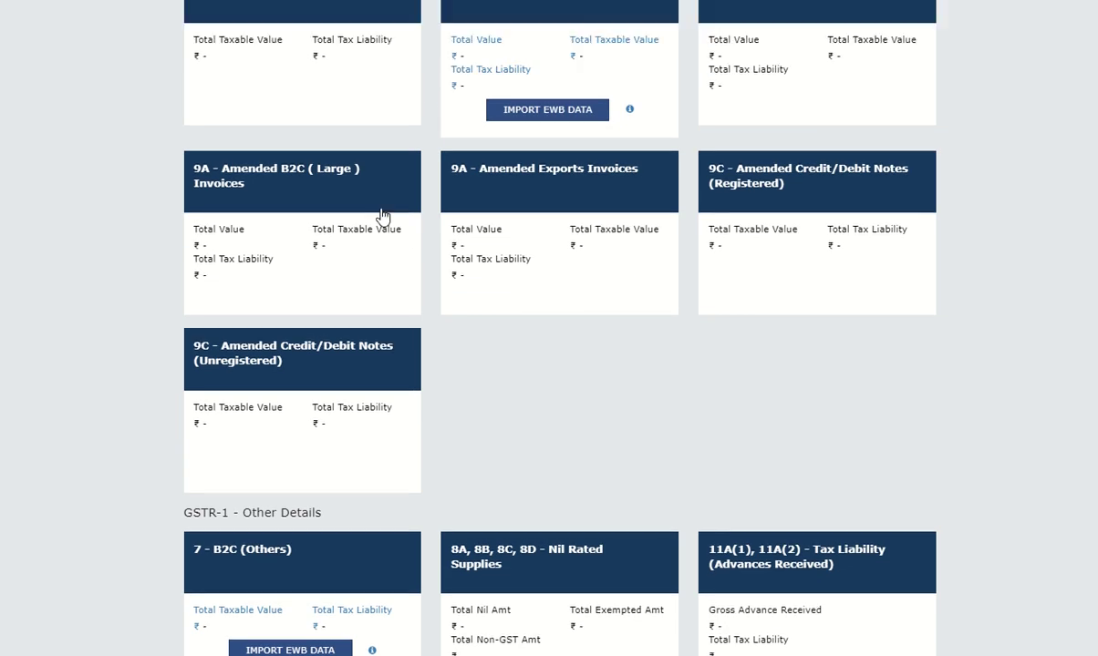
{"action": "scroll", "coordinate": [367, 30], "scroll_direction": "up", "scroll_amount": 4}
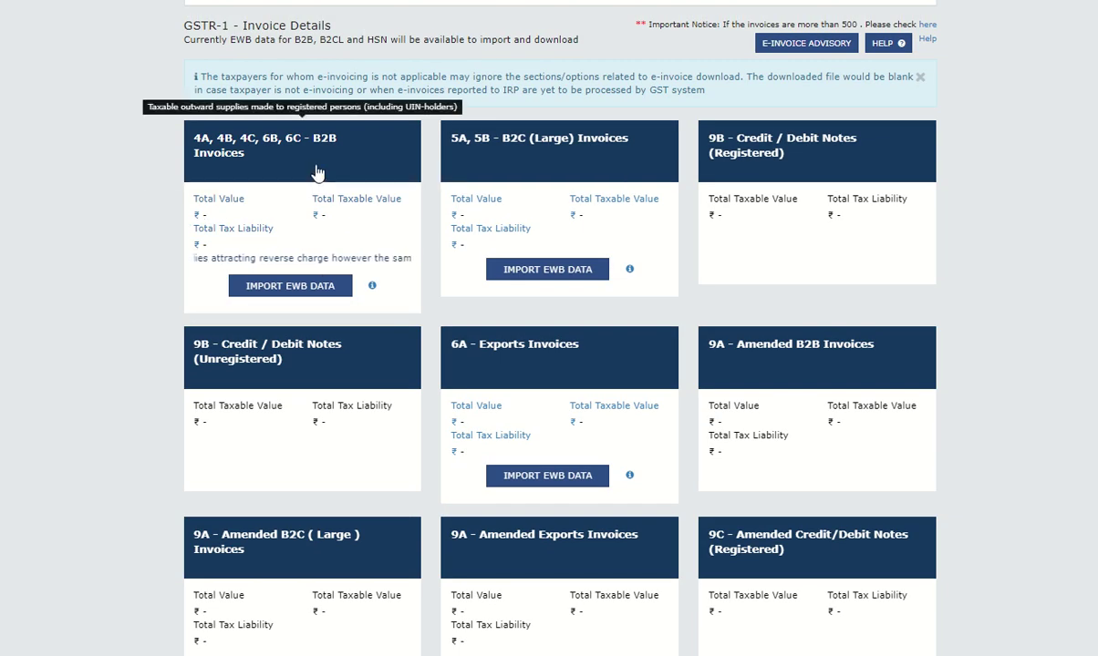
{"action": "scroll", "coordinate": [318, 173], "scroll_direction": "down", "scroll_amount": 12}
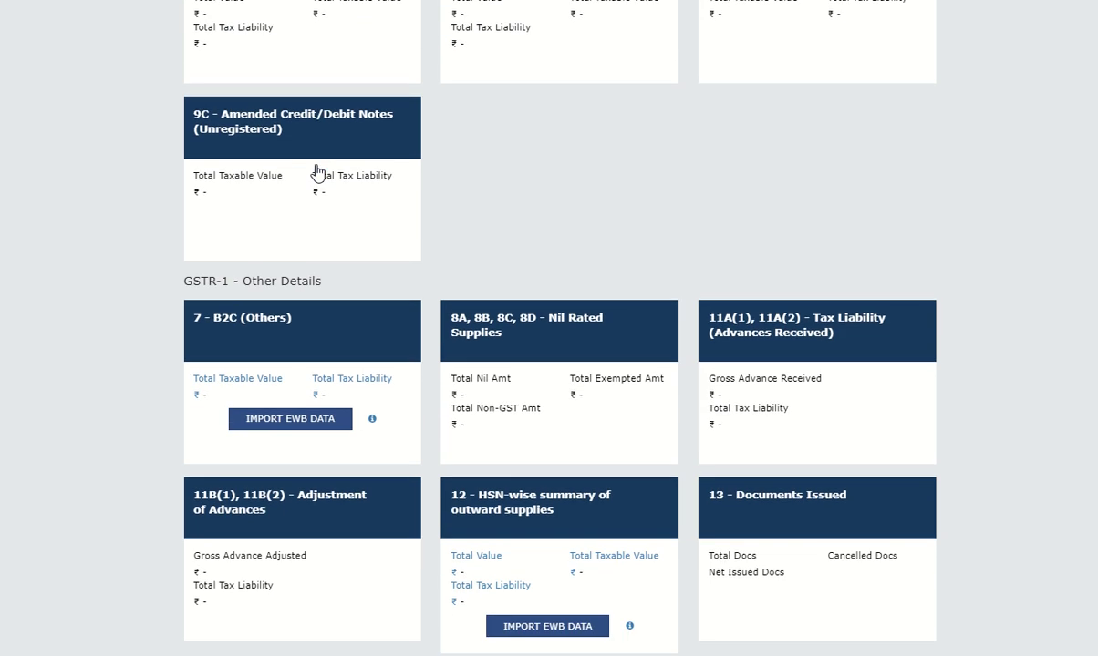
{"action": "scroll", "coordinate": [317, 174], "scroll_direction": "up", "scroll_amount": 1}
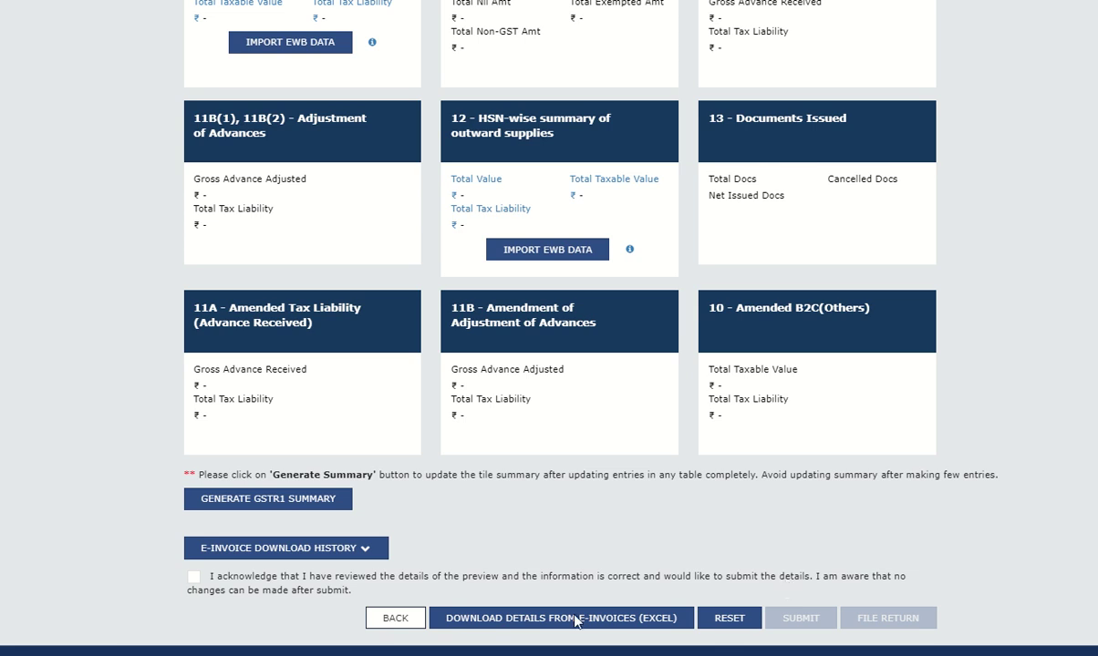
- Go back to File Returns and look up the returns for March 2020-21
{"action": "left_click", "coordinate": [396, 618]}
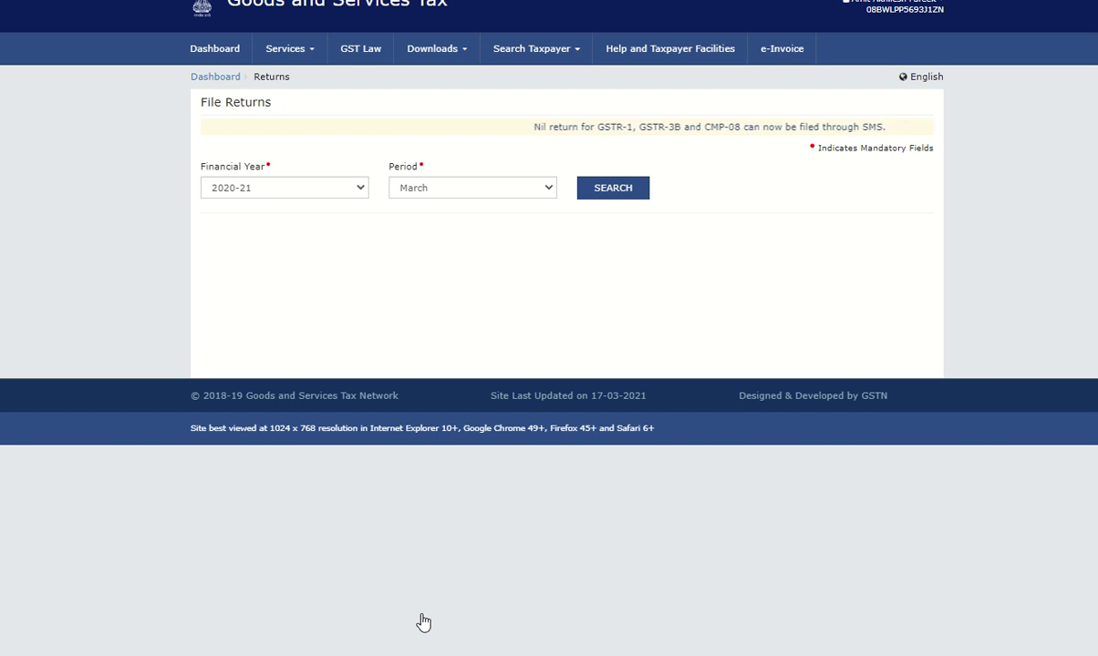
{"action": "left_click", "coordinate": [643, 198]}
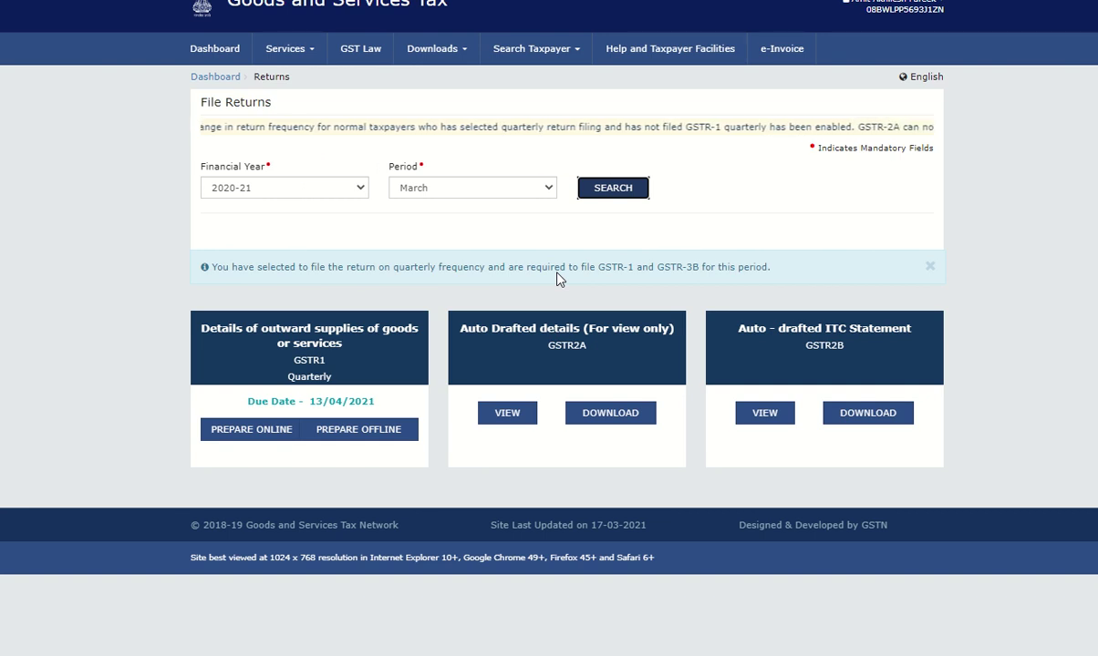
- Set the return period to February and look up the returns available for that month
{"action": "left_click", "coordinate": [445, 188]}
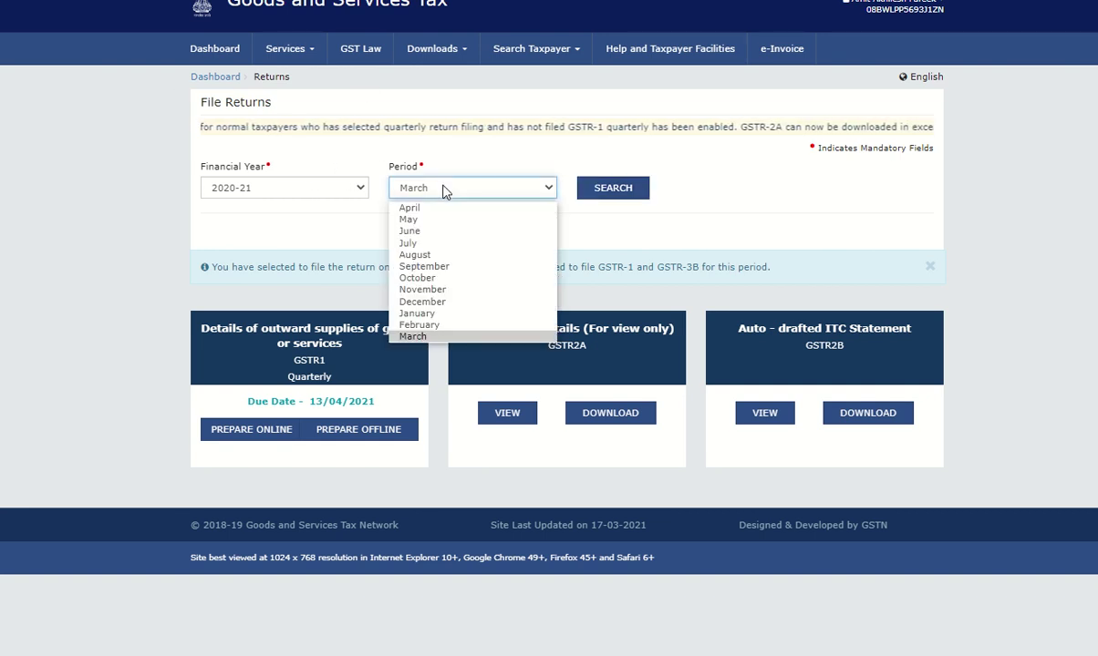
{"action": "left_click", "coordinate": [430, 326]}
{"action": "left_click", "coordinate": [621, 189]}
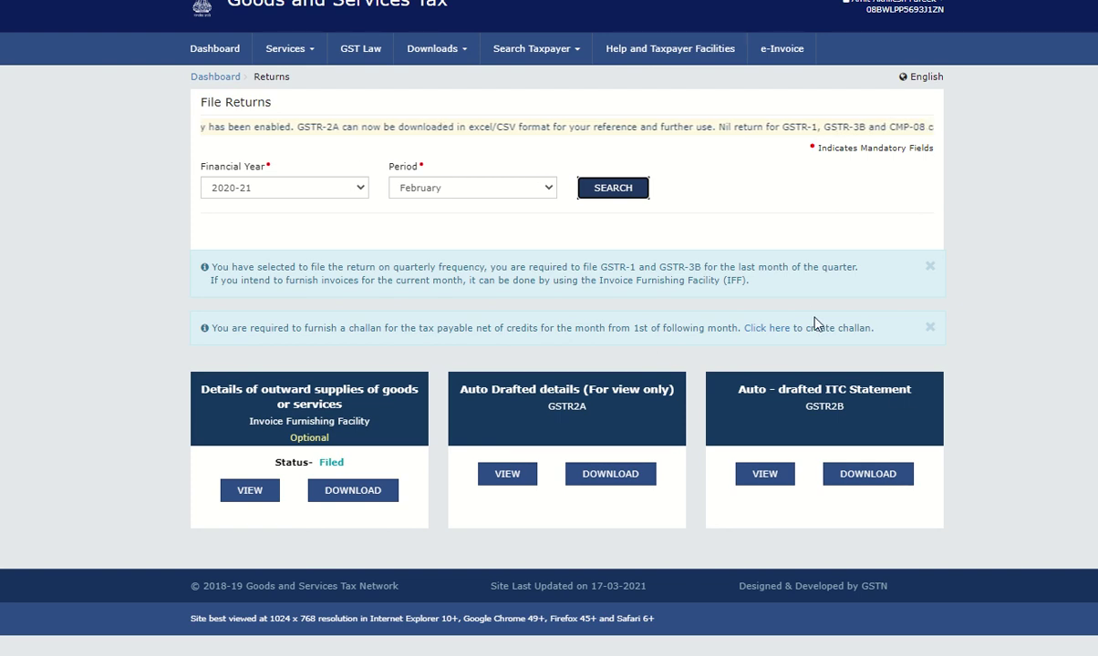
- Set the return period back to March and look up its quarterly returns again
{"action": "left_click", "coordinate": [546, 200]}
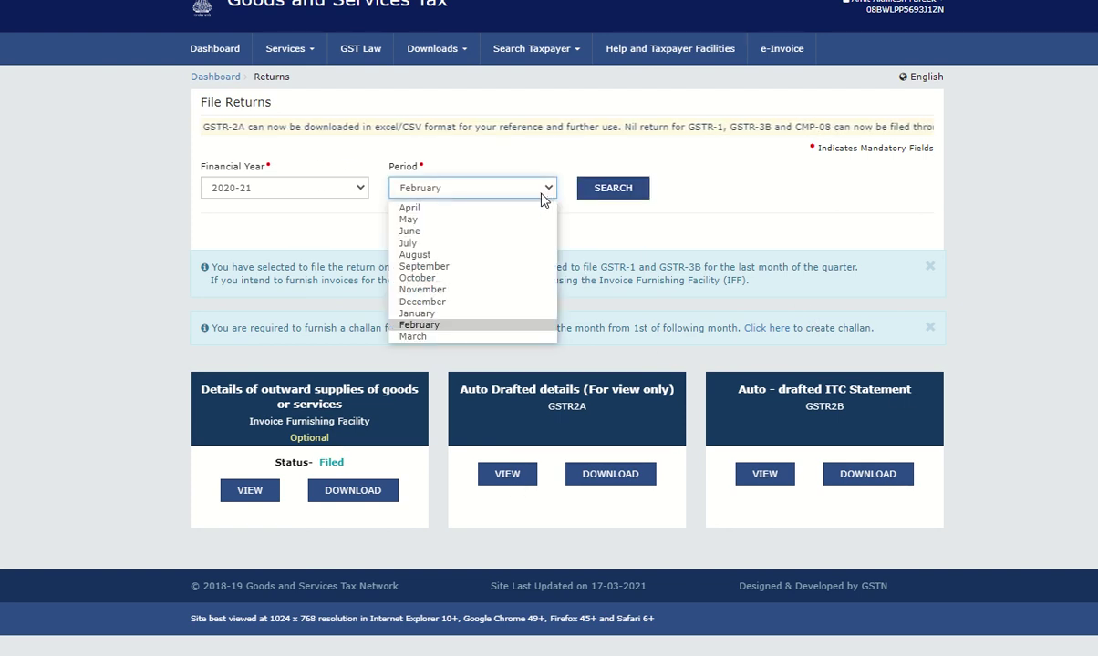
{"action": "left_click", "coordinate": [474, 328]}
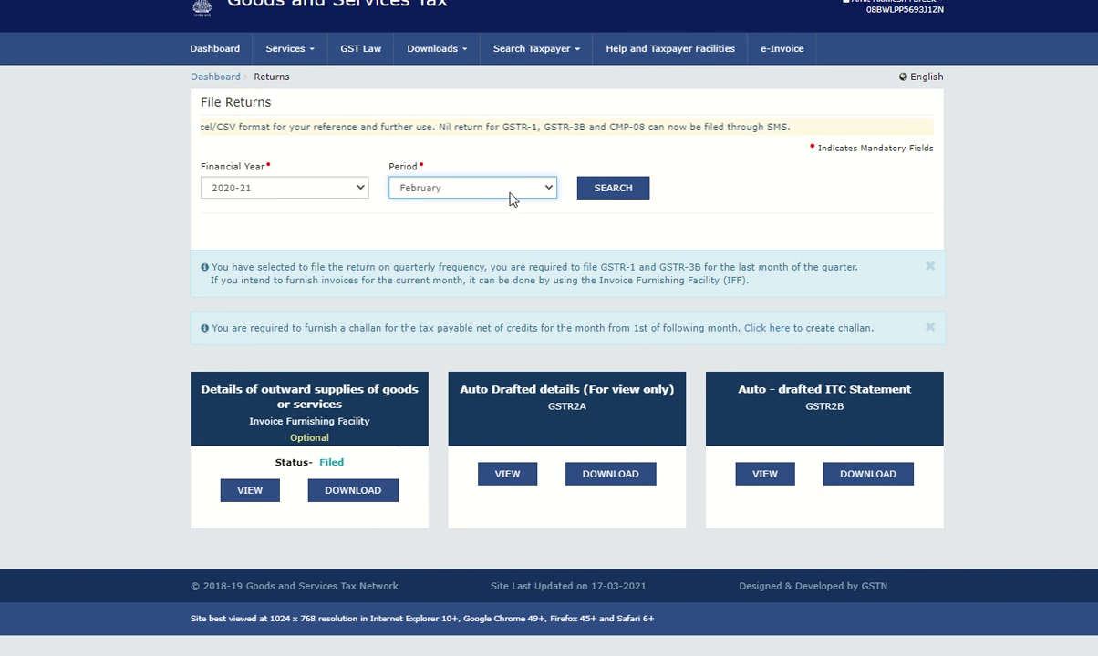
{"action": "left_click", "coordinate": [510, 192]}
{"action": "left_click", "coordinate": [471, 336]}
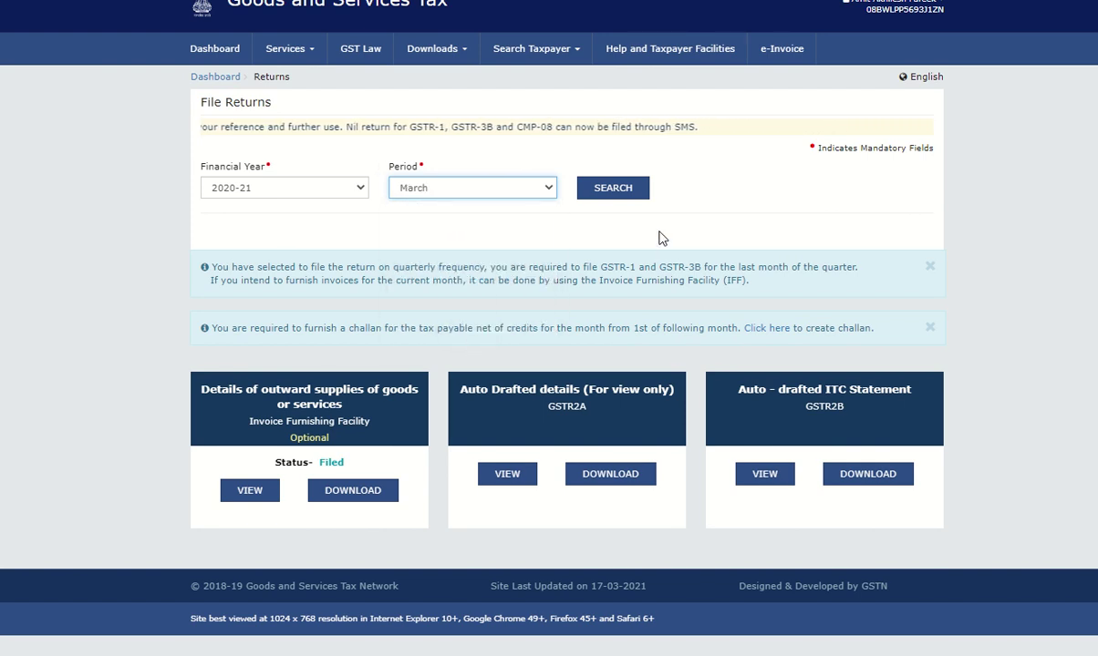
{"action": "left_click", "coordinate": [622, 193]}
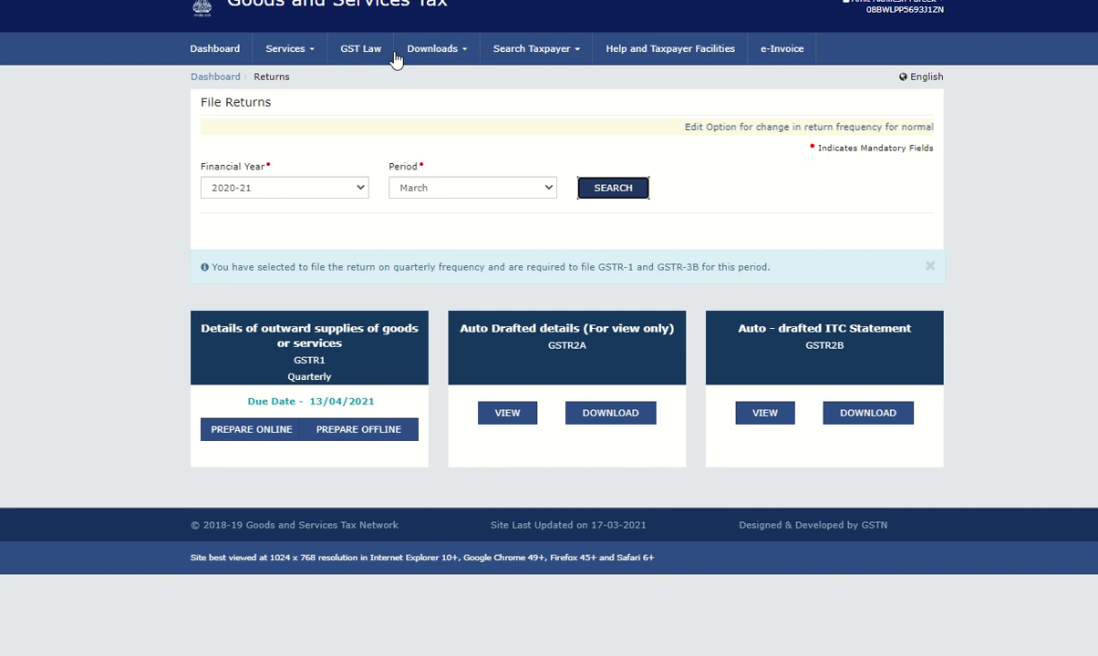
- Start a challan with reason Monthly payment for quarterly return, keep the period February, and choose Challan on self-assessment basis
{"action": "left_click", "coordinate": [278, 53]}
{"action": "mouse_move", "coordinate": [418, 82]}
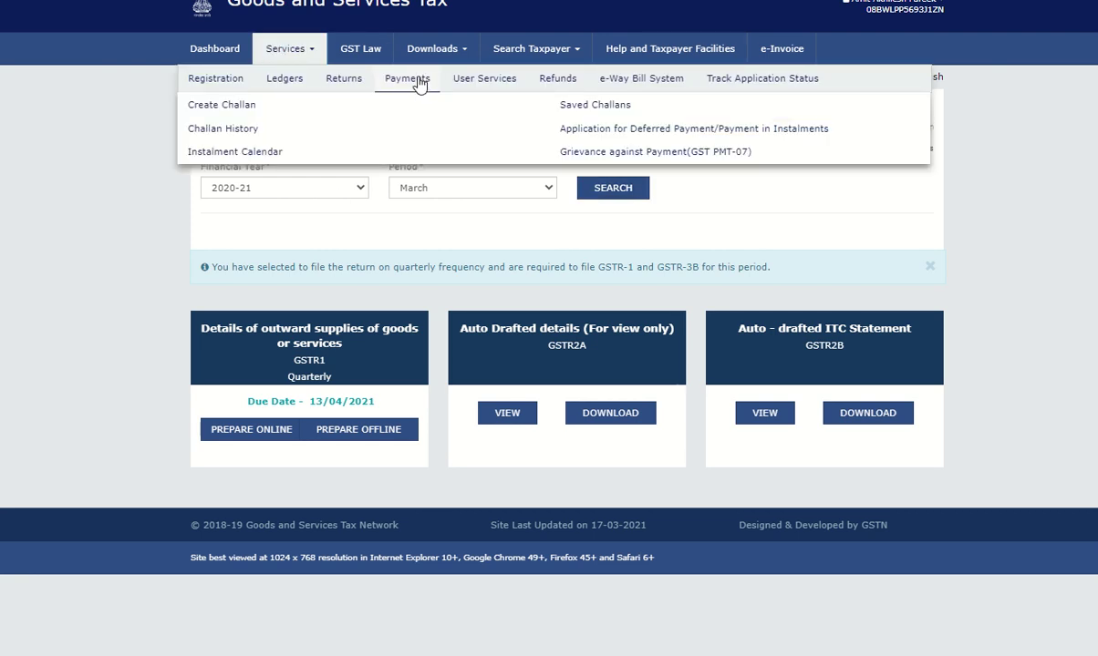
{"action": "left_click", "coordinate": [249, 104]}
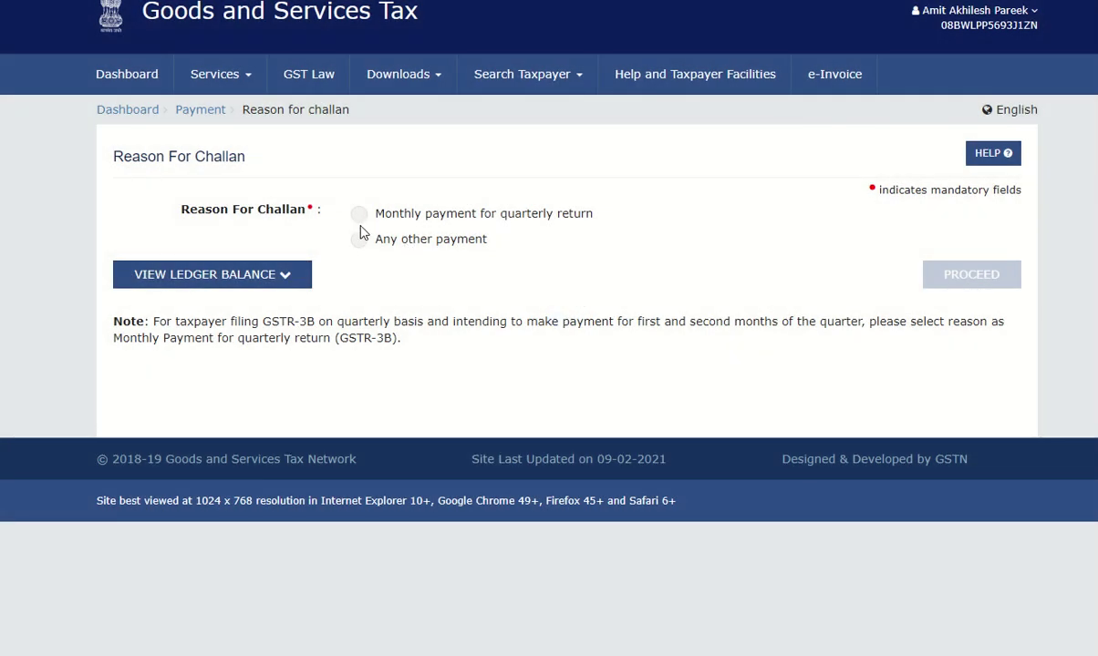
{"action": "left_click", "coordinate": [360, 216]}
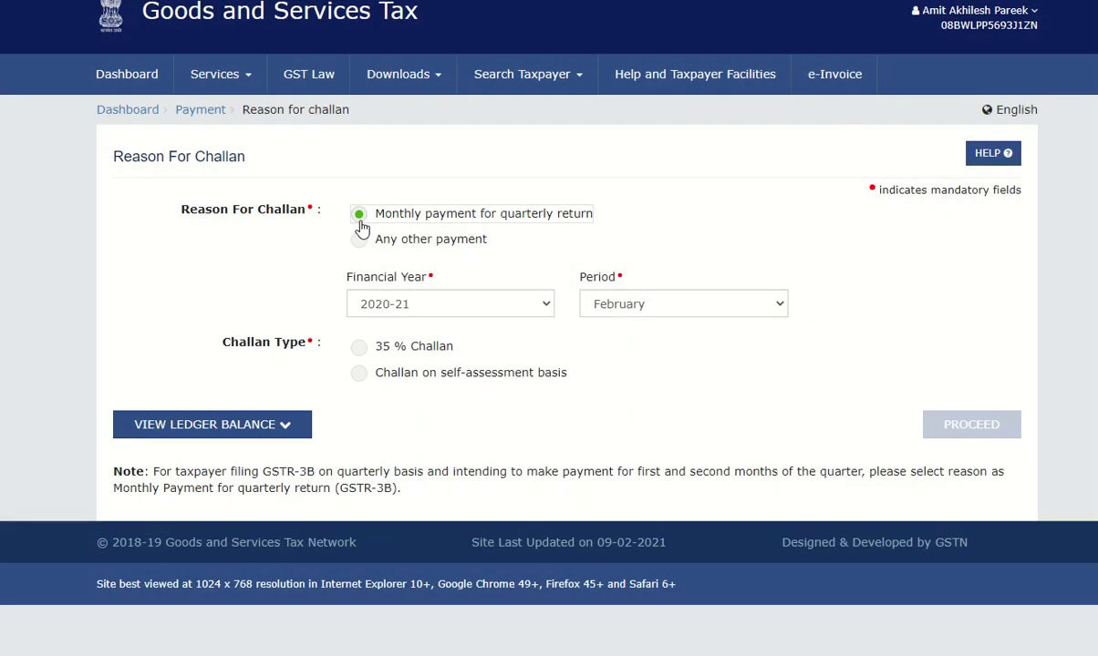
{"action": "left_click", "coordinate": [665, 307]}
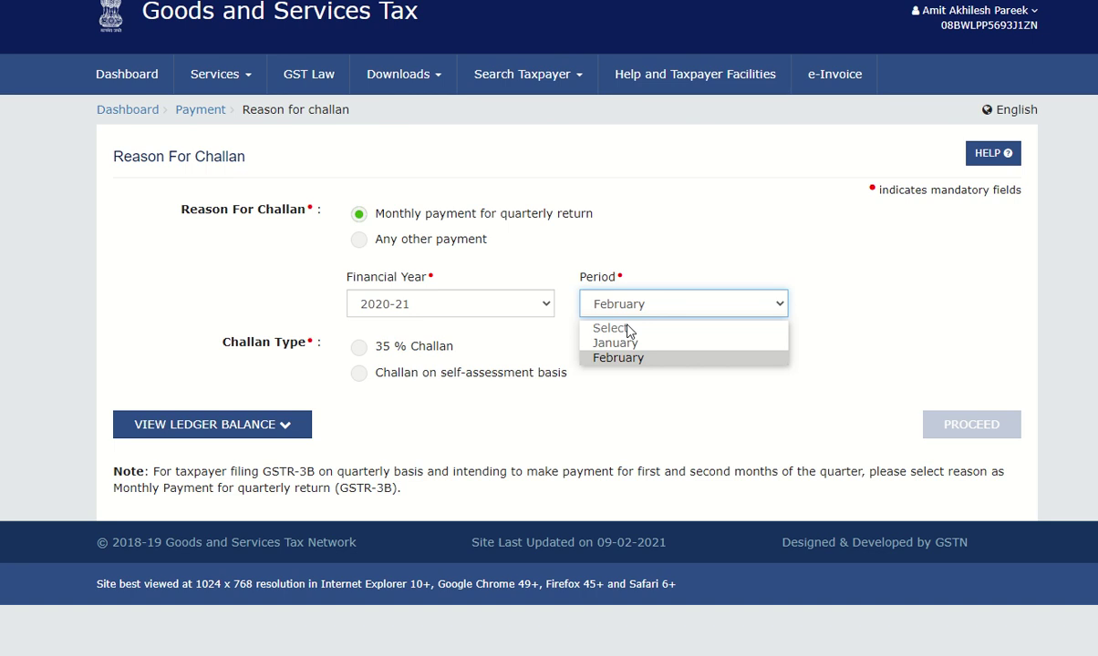
{"action": "left_click", "coordinate": [713, 259]}
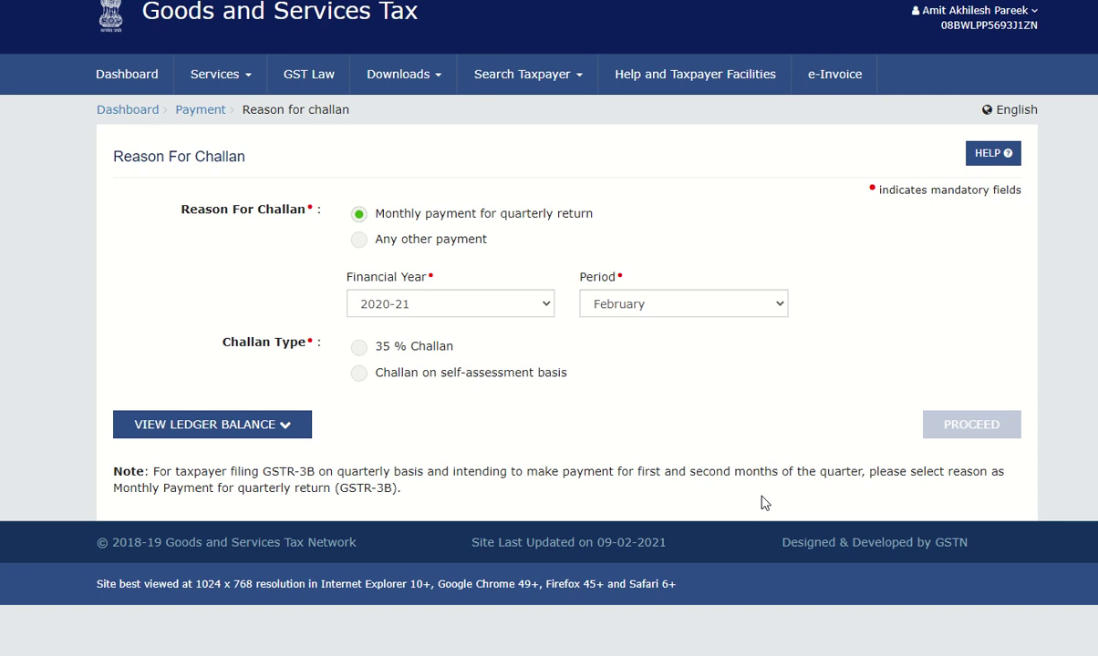
{"action": "left_click", "coordinate": [360, 375]}
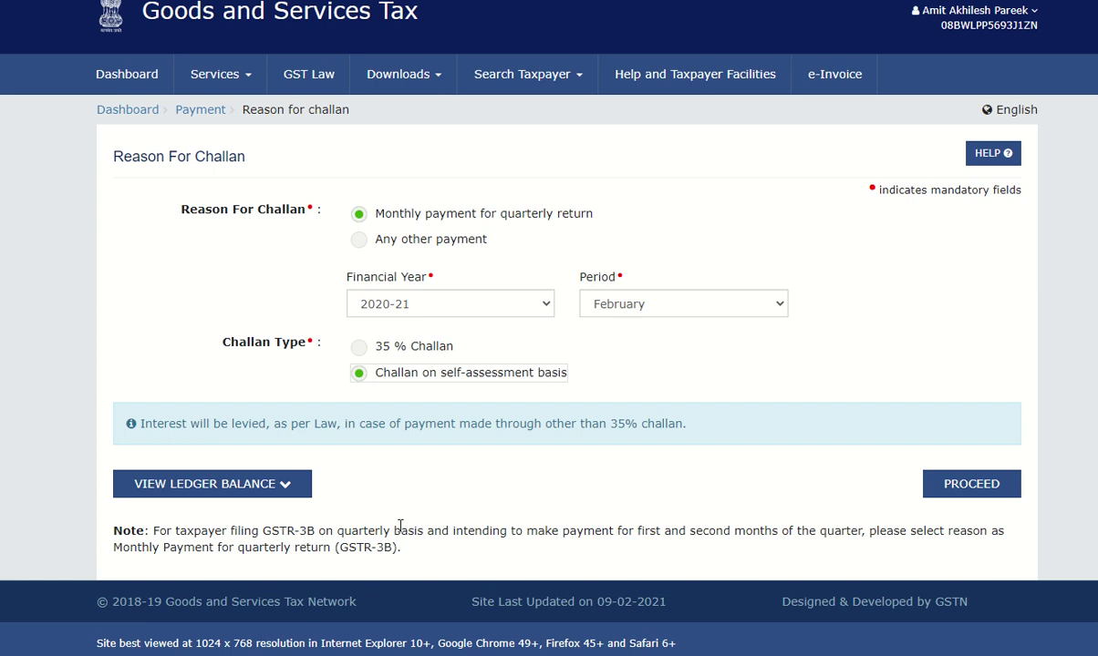
- Leave the challan form without proceeding and return to the taxpayer dashboard
{"action": "left_click", "coordinate": [123, 113]}
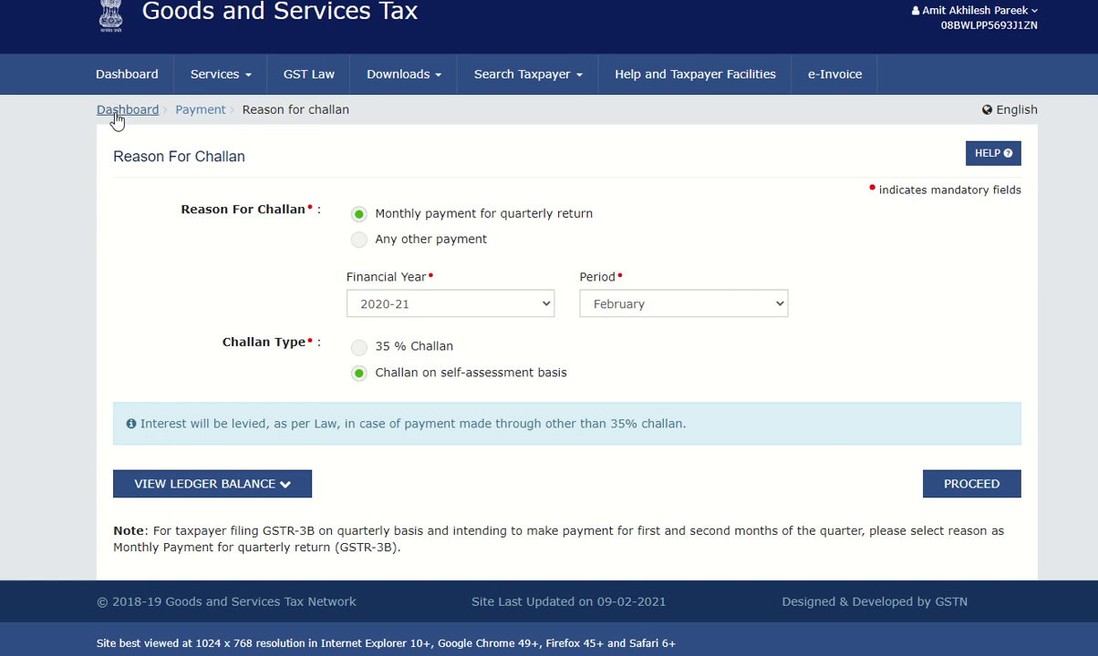
{"action": "left_click", "coordinate": [116, 115]}
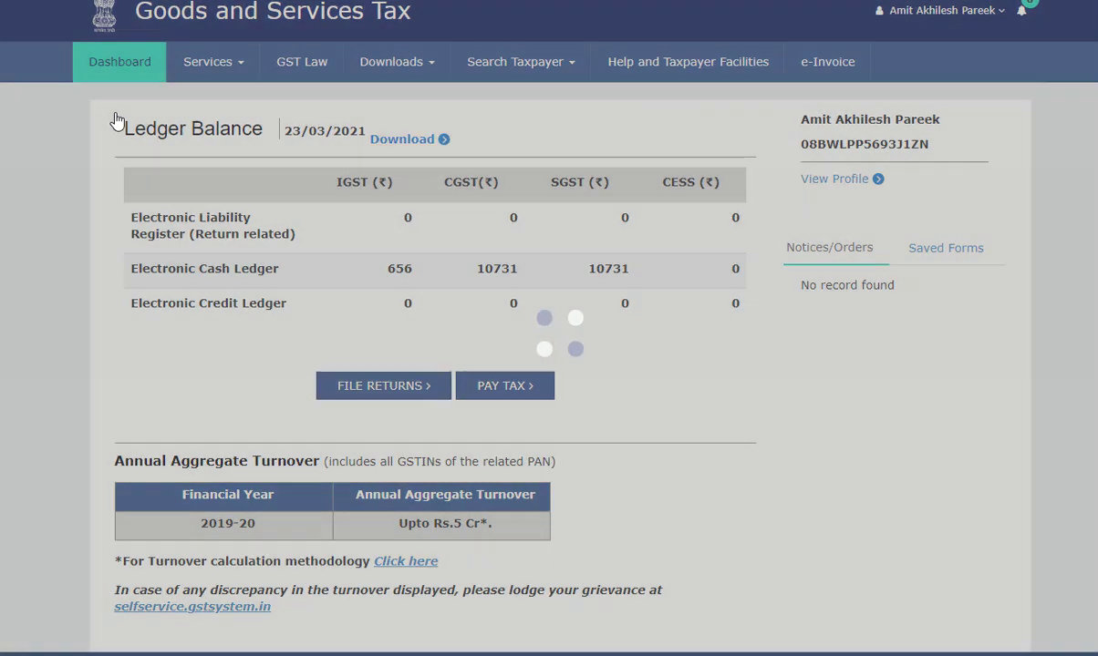